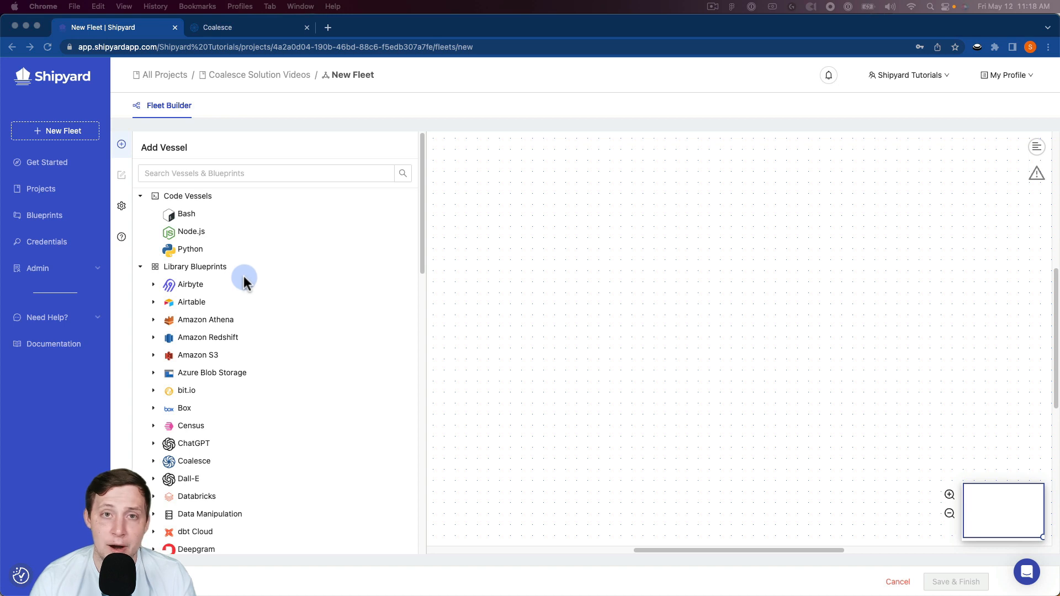
# Add an Airbyte Trigger Sync vessel to the fleet and place it near the canvas's upper-left corner
pyautogui.click(190, 285)
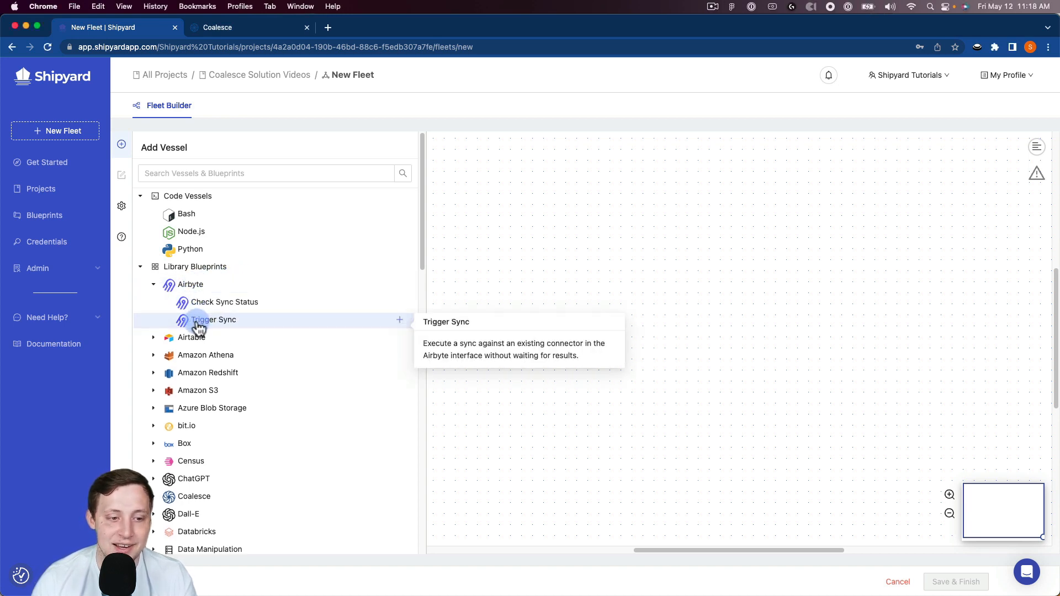
pyautogui.click(198, 326)
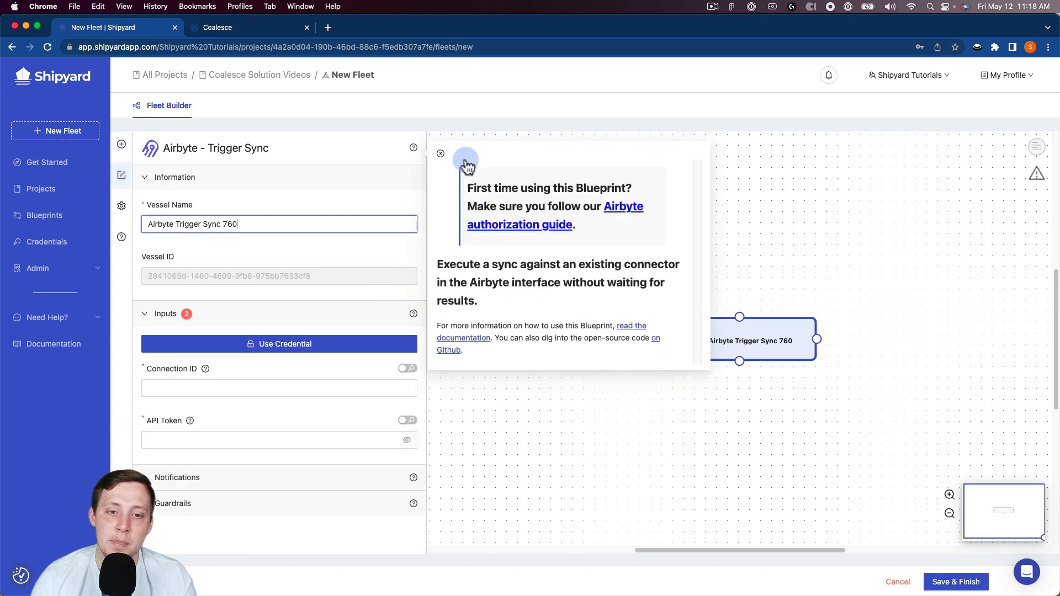
pyautogui.click(467, 164)
pyautogui.moveTo(731, 309); pyautogui.dragTo(488, 197)
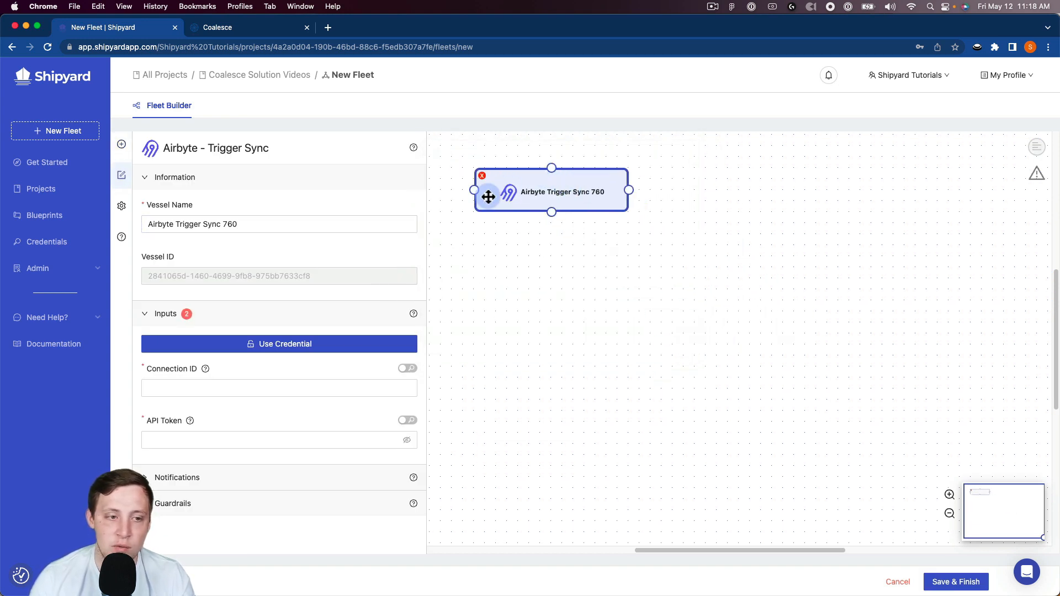
# Apply the saved Airbyte Demo credential to the Trigger Sync vessel's API Token input
pyautogui.click(210, 383)
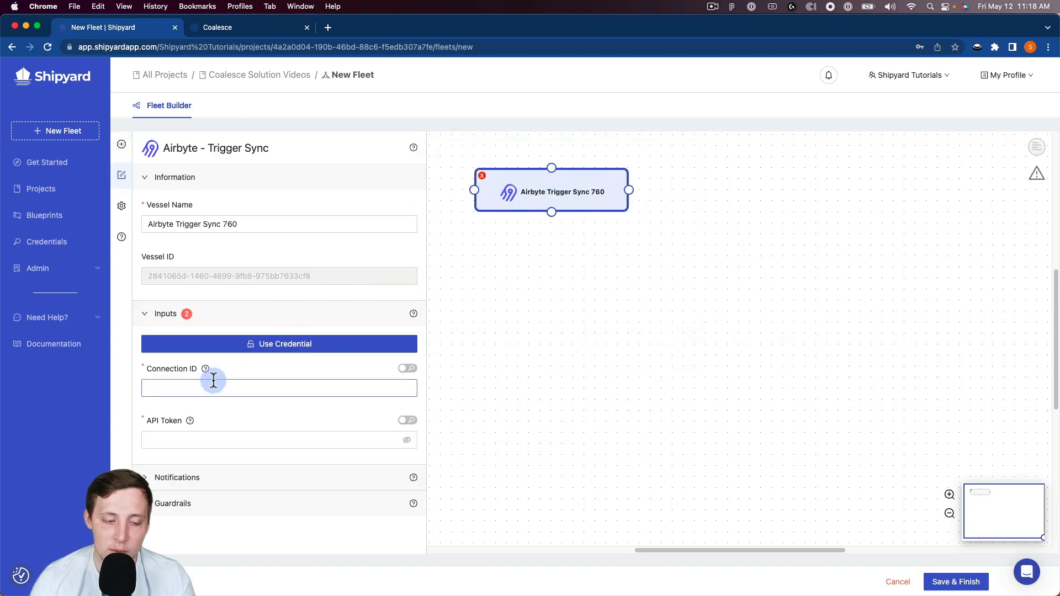
pyautogui.click(237, 344)
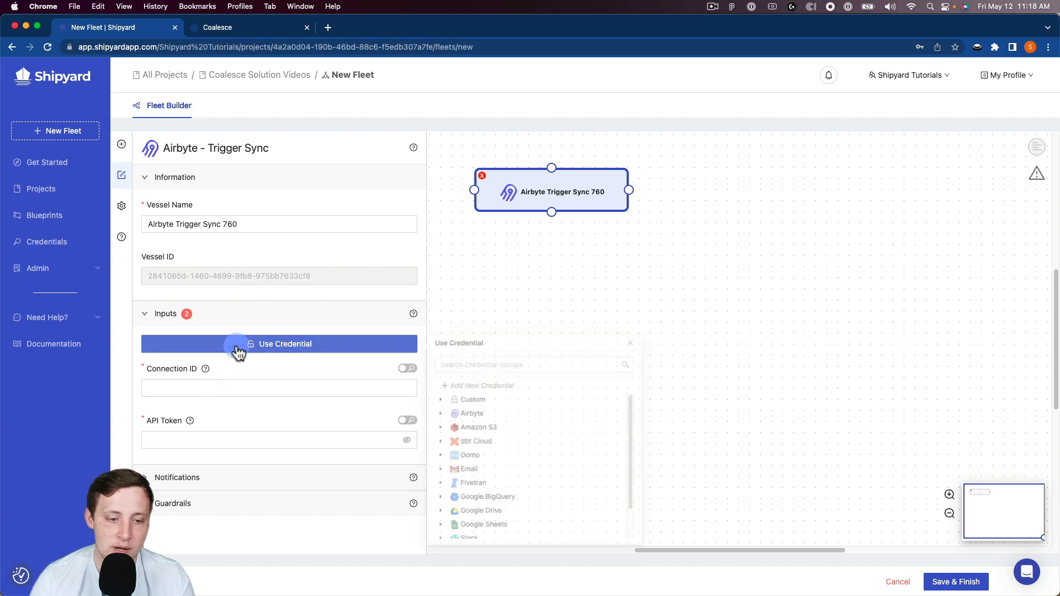
pyautogui.click(494, 426)
pyautogui.click(486, 438)
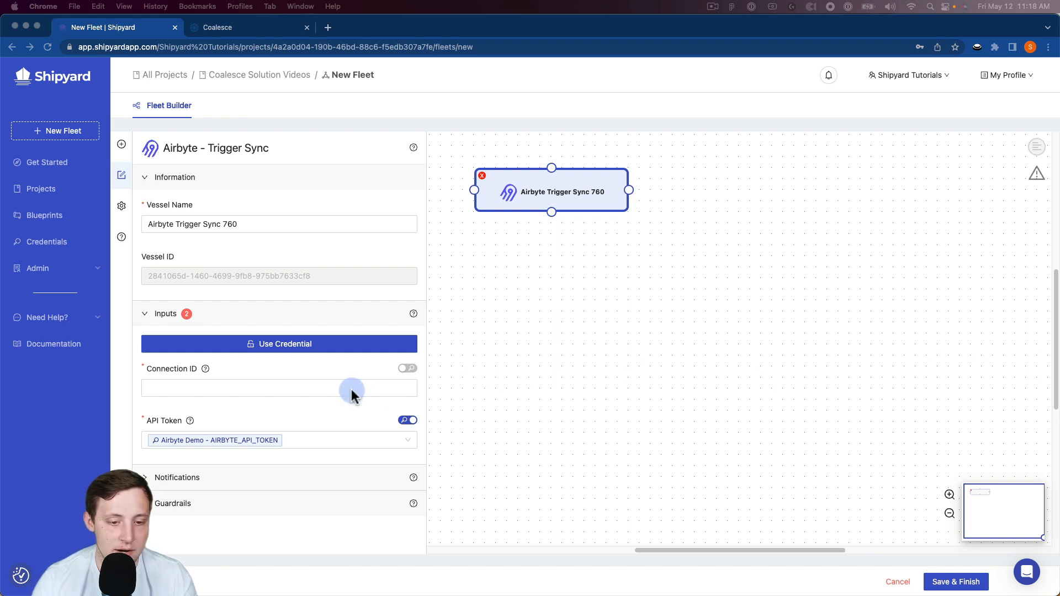
# Set the Airbyte vessel's Connection ID to c396f89d-3847-42d0-bb8b-b357cb9c79fb and look over its notification and guardrail settings
pyautogui.click(305, 389)
pyautogui.press('Down')
pyautogui.press('Return')
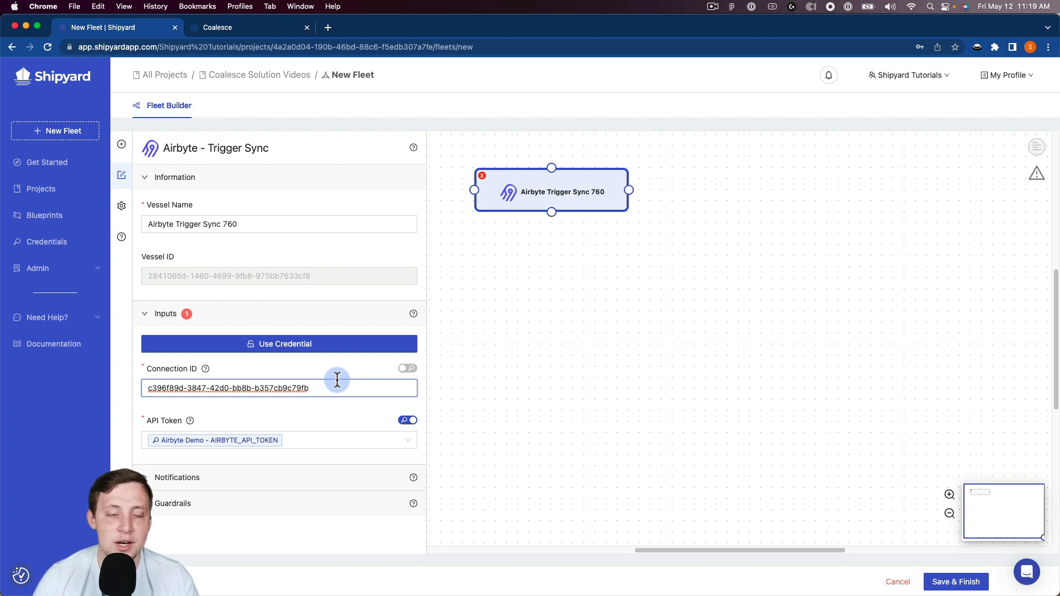
pyautogui.moveTo(337, 379); pyautogui.dragTo(297, 385)
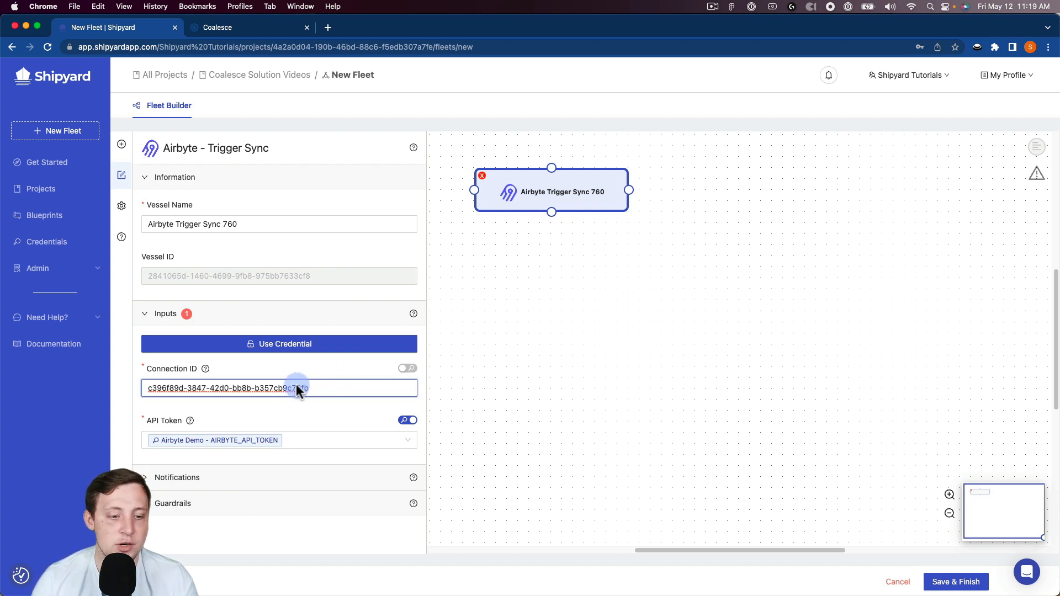
pyautogui.click(188, 479)
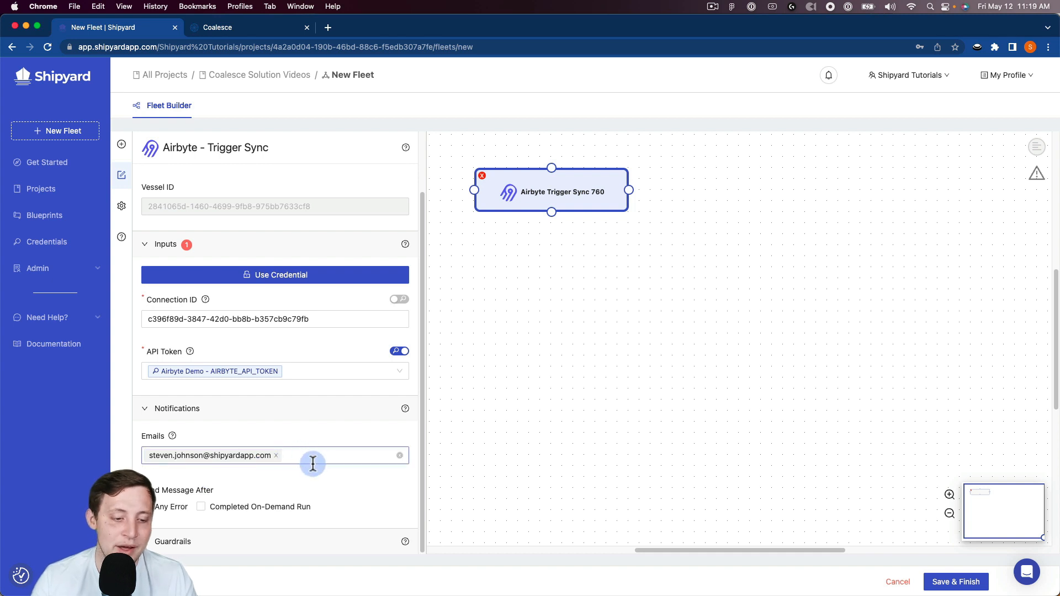
pyautogui.scroll(-5, 194, 519)
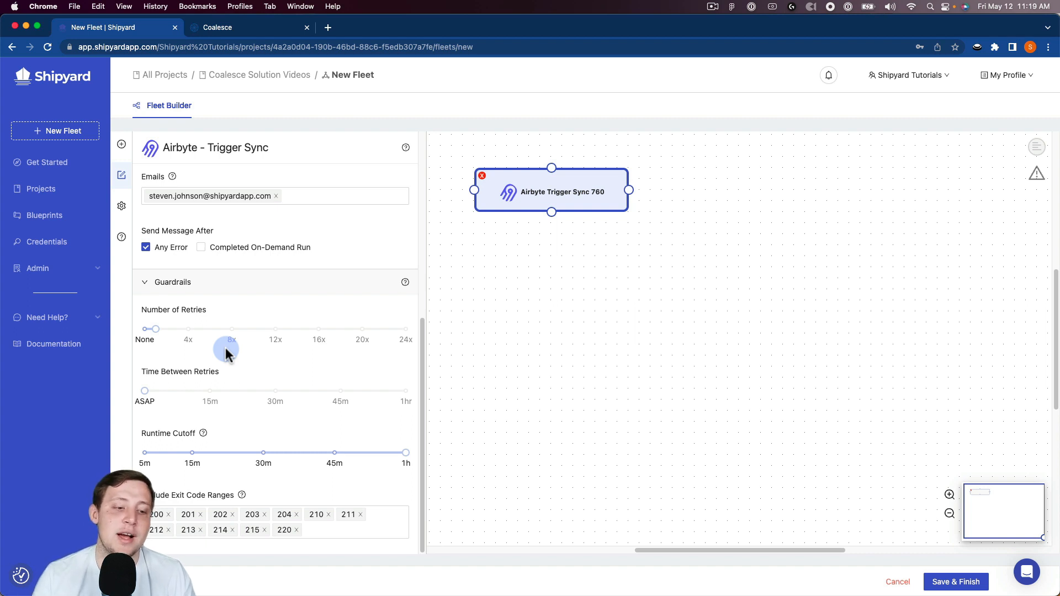
pyautogui.scroll(5, 224, 354)
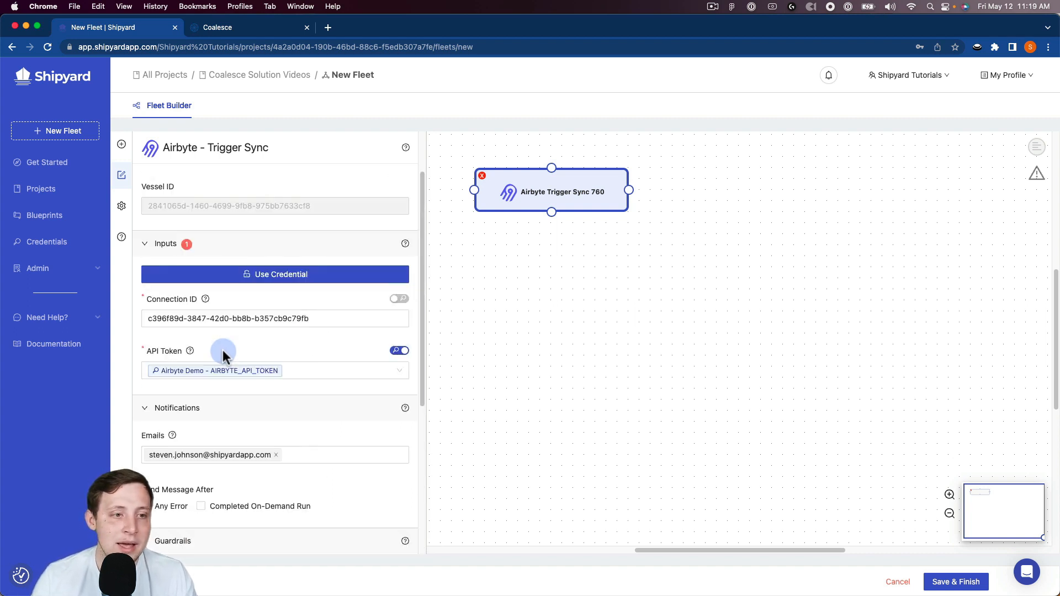
pyautogui.scroll(1, 223, 349)
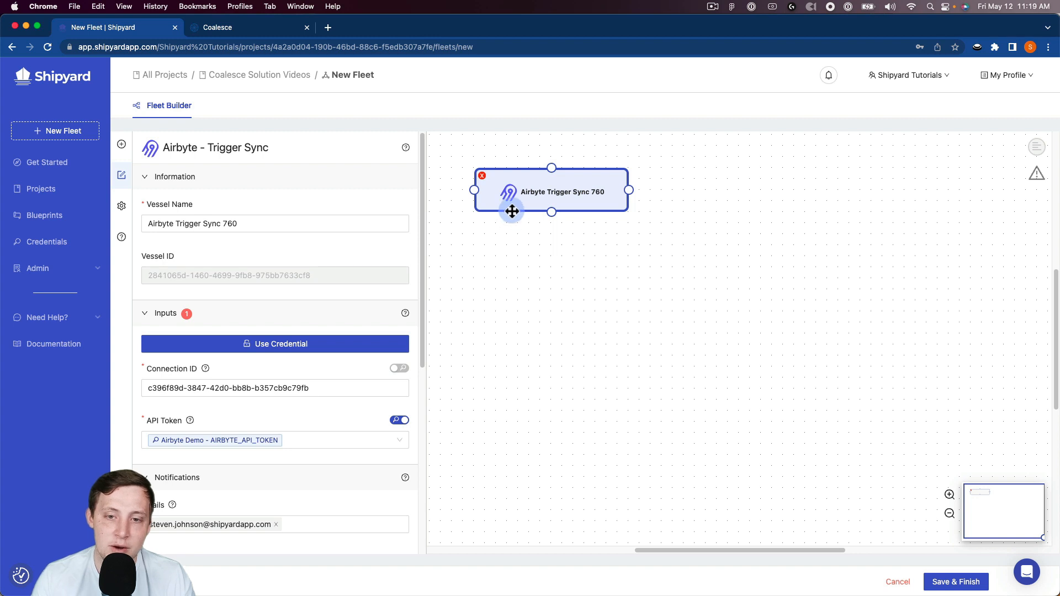
# Add a Coalesce Start Job vessel level with the Airbyte vessel, to its right, and connect the Airbyte vessel to it
pyautogui.click(122, 153)
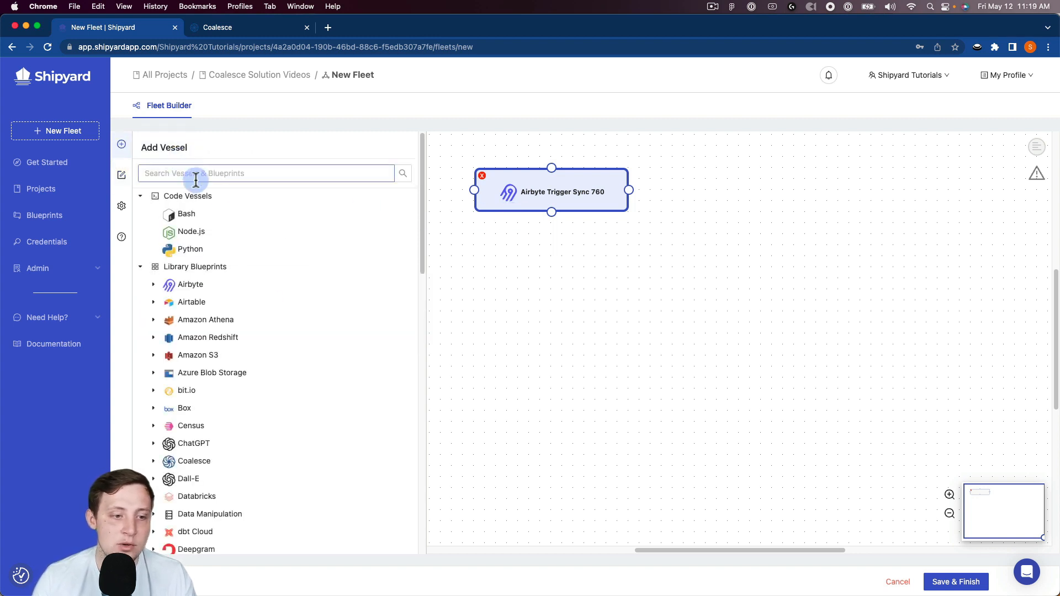
pyautogui.click(202, 458)
pyautogui.scroll(-1, 220, 460)
pyautogui.click(273, 460)
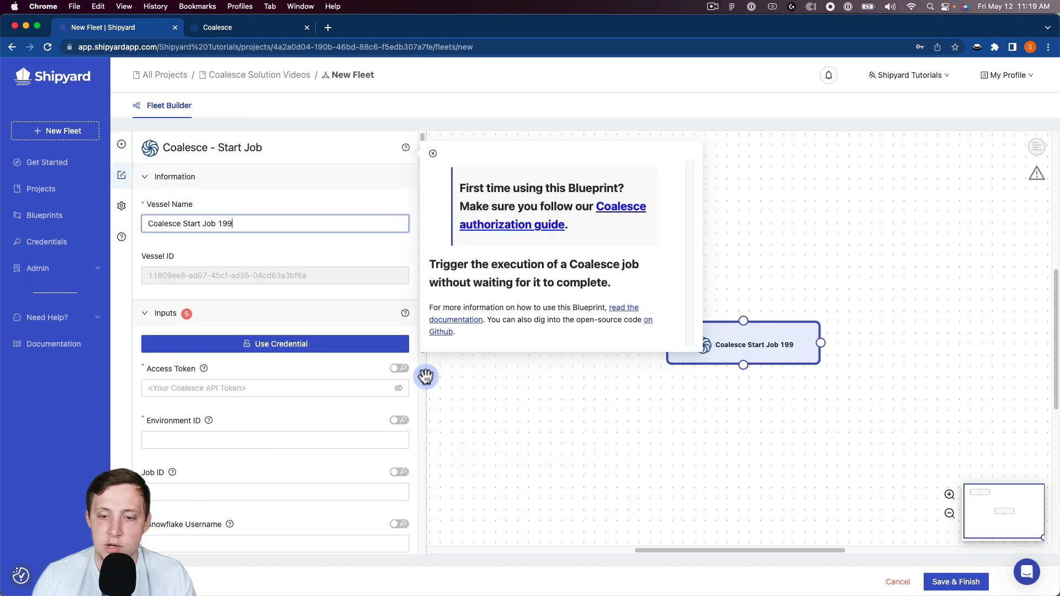
pyautogui.click(432, 154)
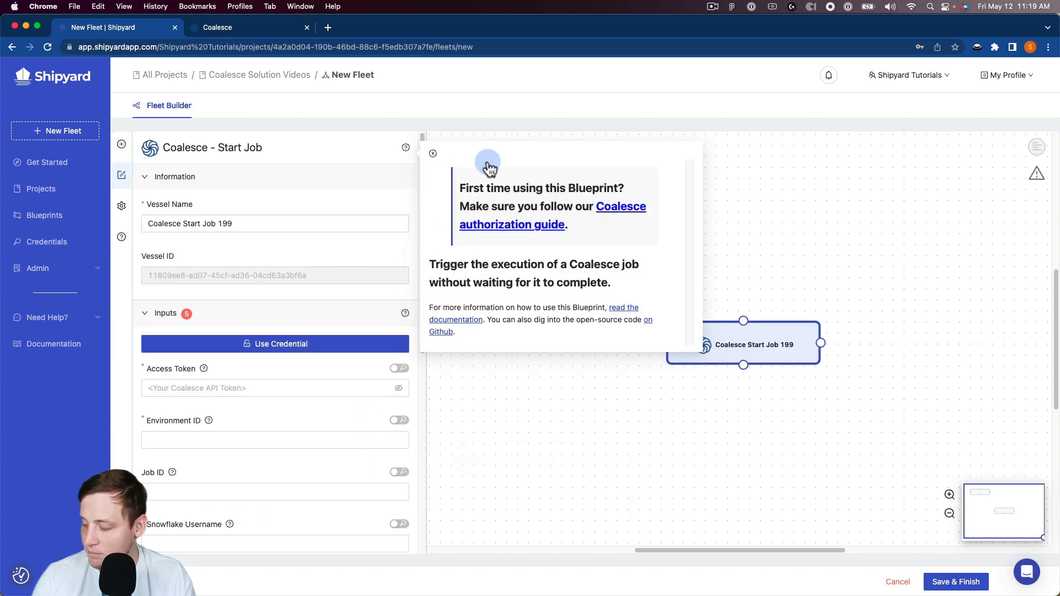
pyautogui.moveTo(700, 337); pyautogui.dragTo(775, 183)
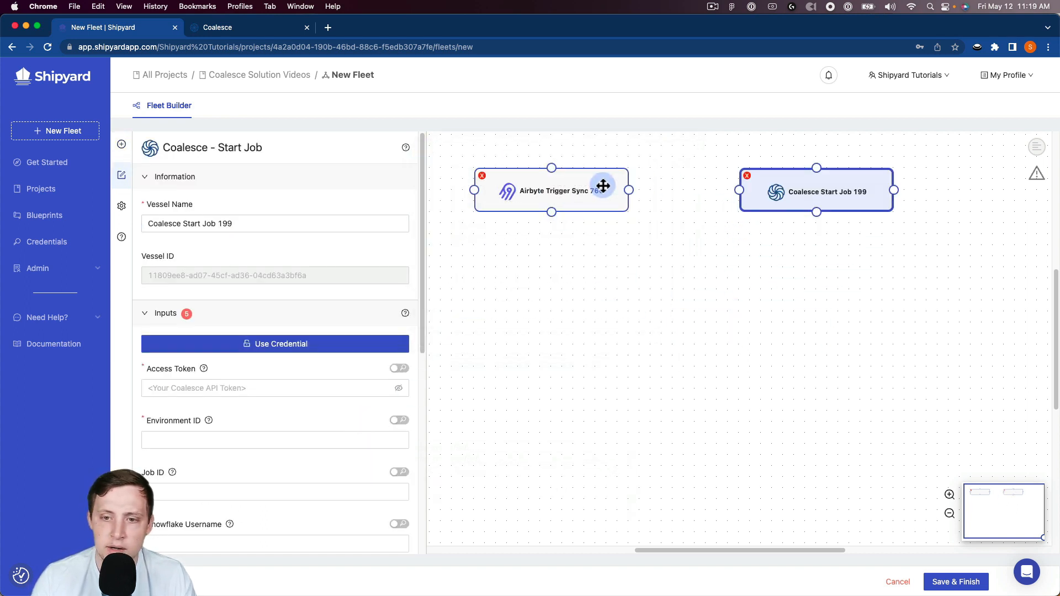
pyautogui.moveTo(638, 189); pyautogui.dragTo(738, 189)
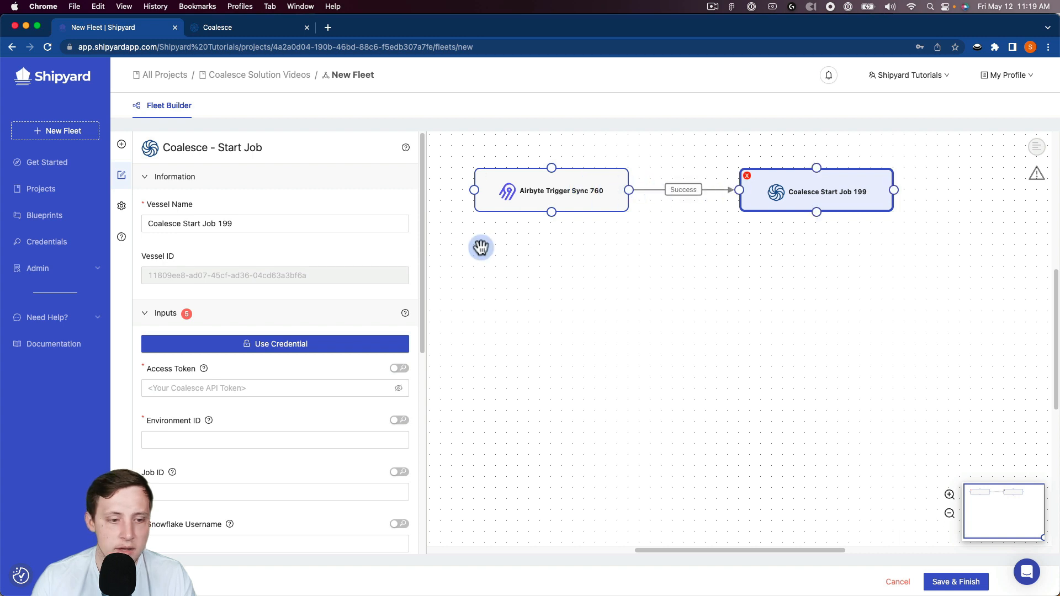
# Fill the Coalesce vessel's inputs from the custom credential group Coalesce Demo Creds and check the filled fields
pyautogui.click(262, 336)
pyautogui.click(435, 407)
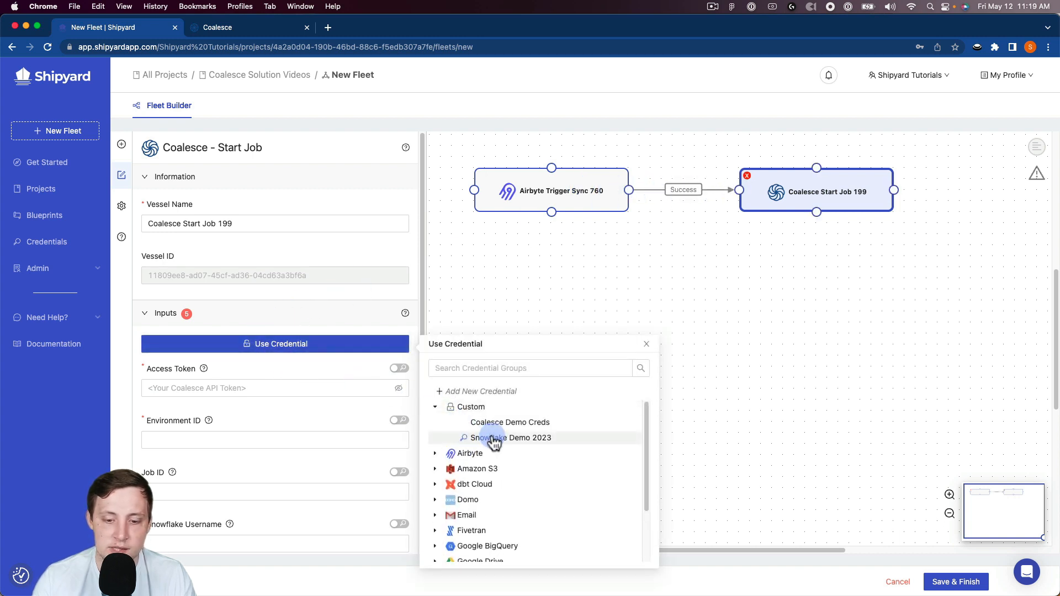
pyautogui.click(475, 422)
pyautogui.scroll(-7, 357, 430)
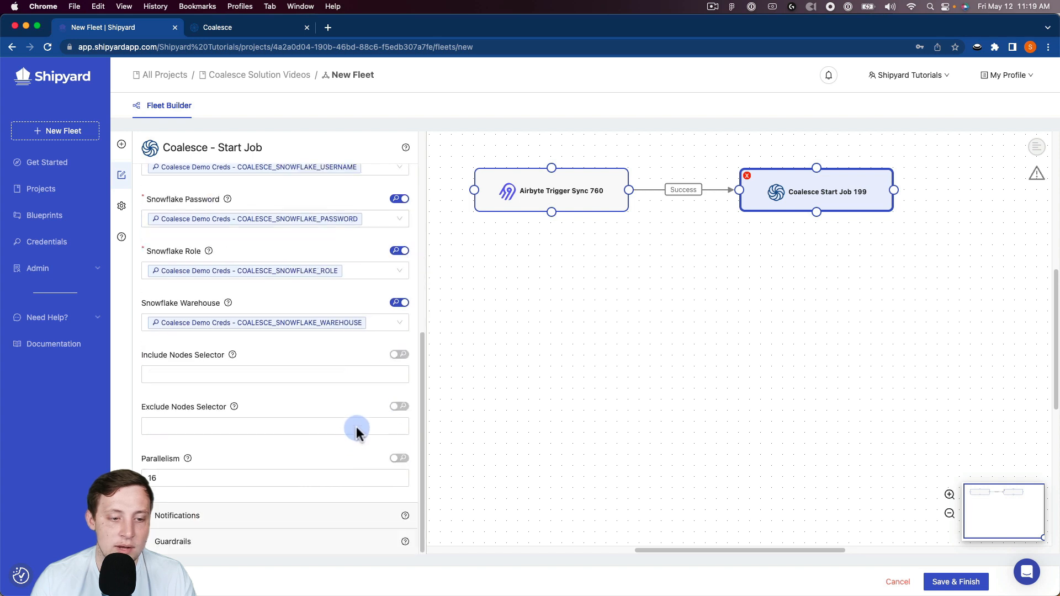
pyautogui.scroll(6, 358, 430)
pyautogui.scroll(1, 361, 430)
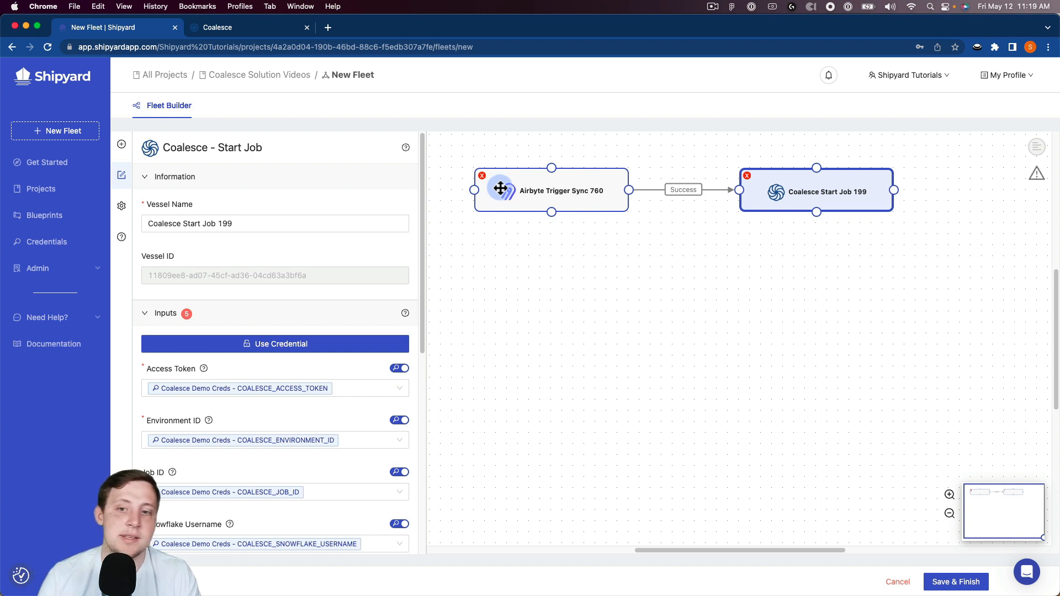
pyautogui.click(694, 193)
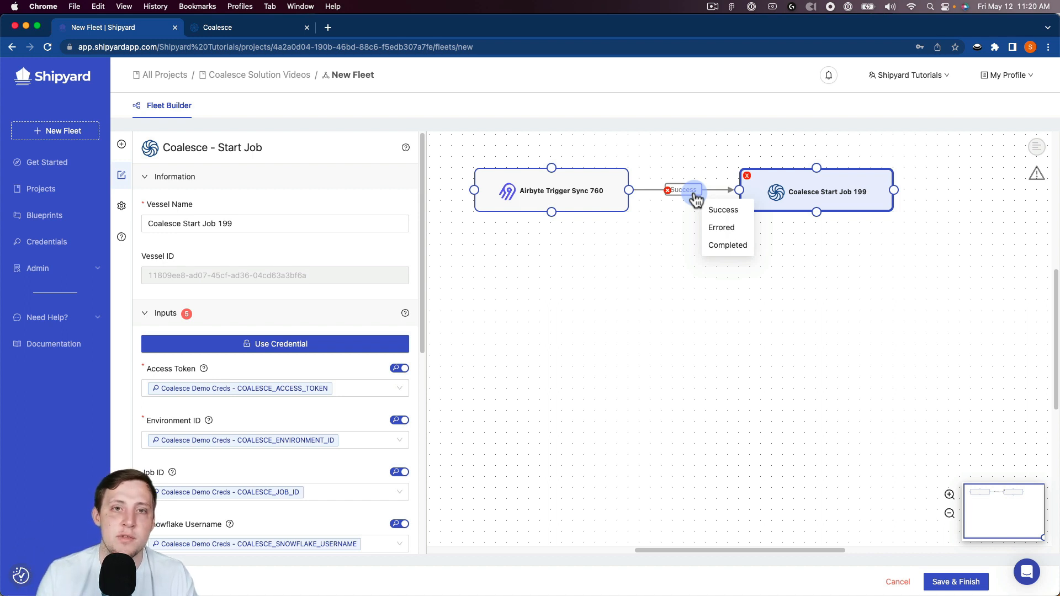
pyautogui.click(761, 193)
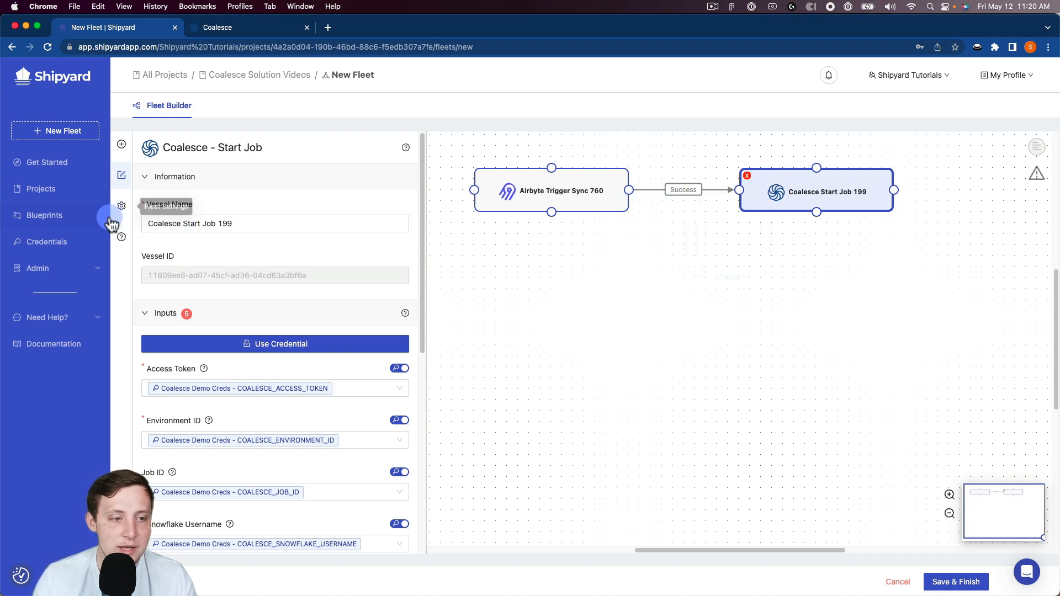
# Save the fleet under the name Airbyte + Coalesce and run it on demand
pyautogui.click(121, 206)
pyautogui.doubleClick(226, 213)
pyautogui.write('Airbyte + Coalesce')
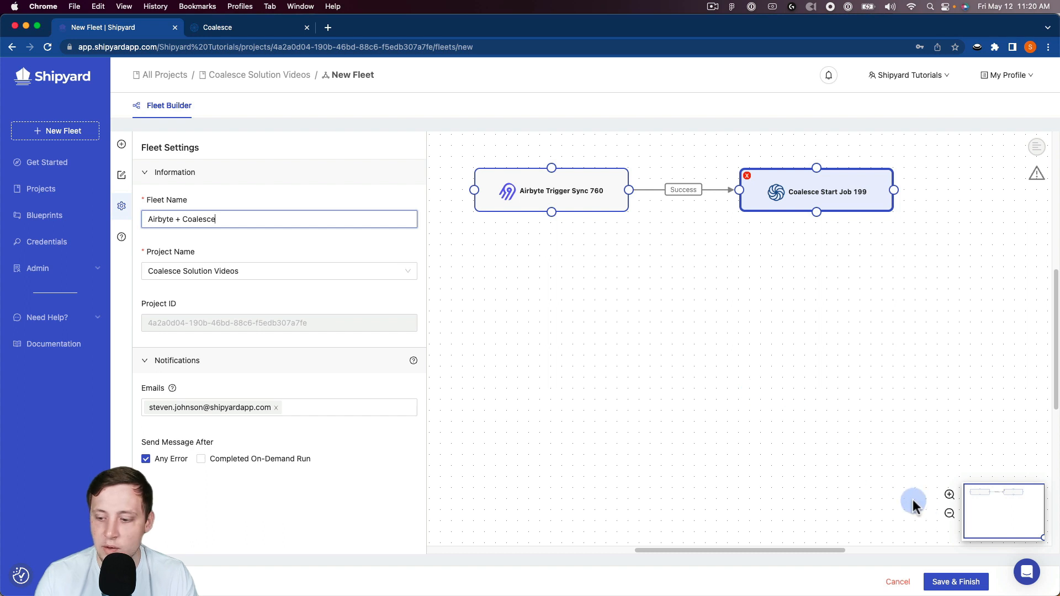
pyautogui.click(981, 587)
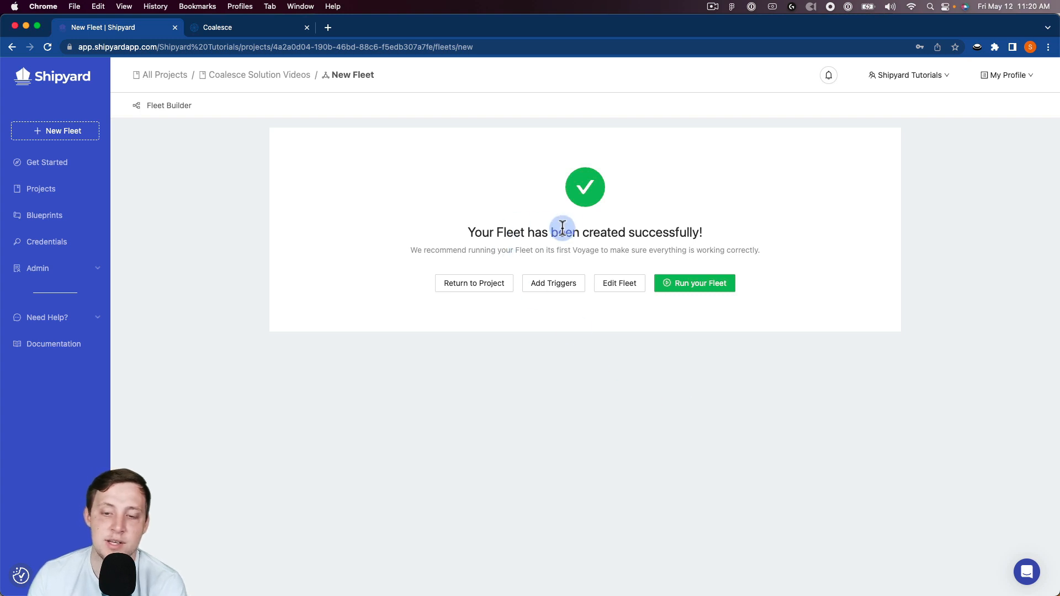
pyautogui.click(668, 287)
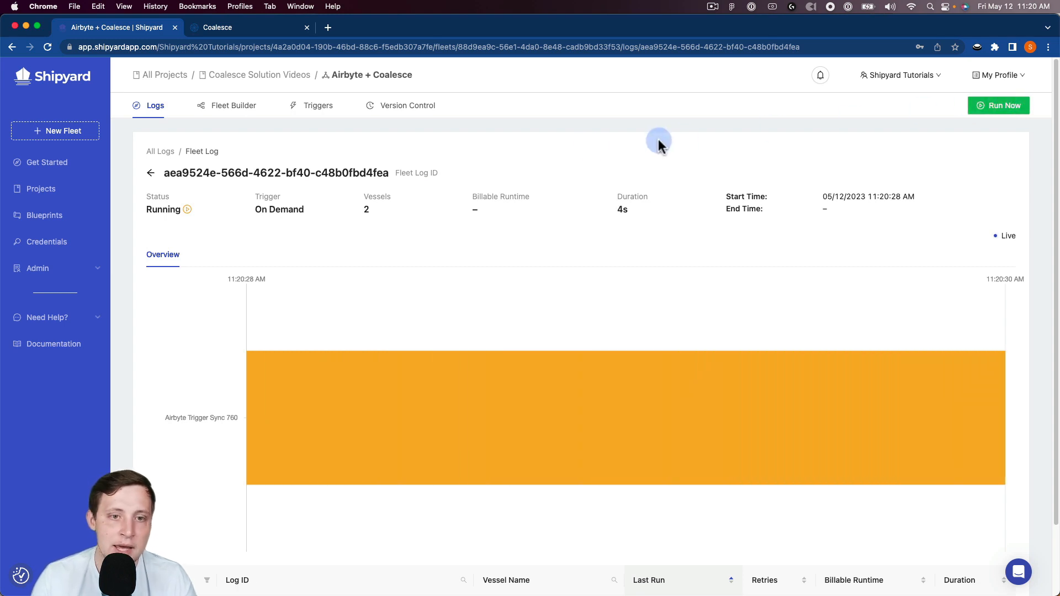
# Try out an hourly schedule at :00 and two extra schedules as triggers for the fleet, and remove them all
pyautogui.click(314, 114)
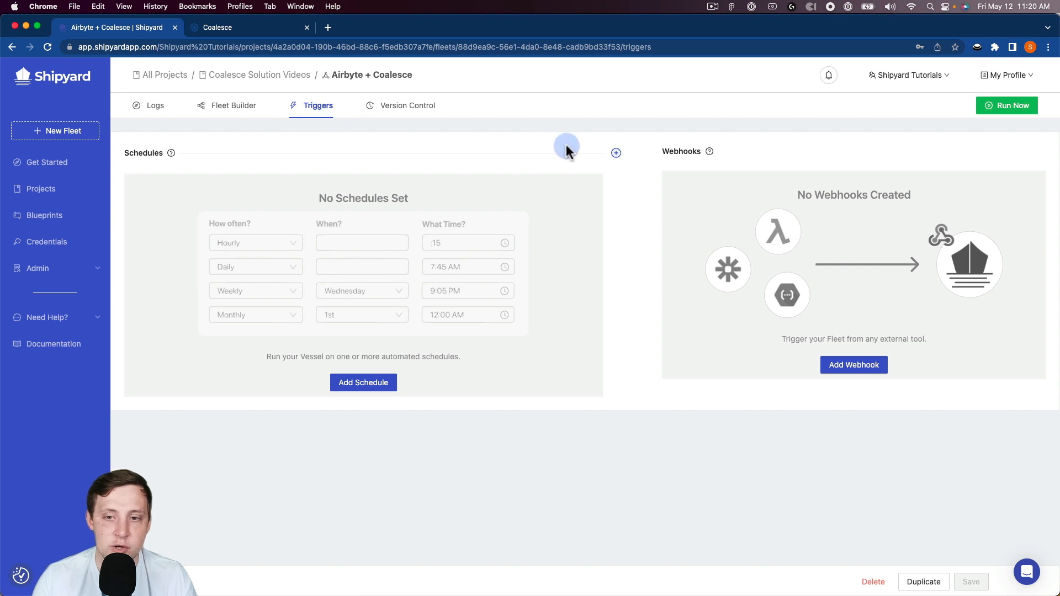
pyautogui.click(616, 153)
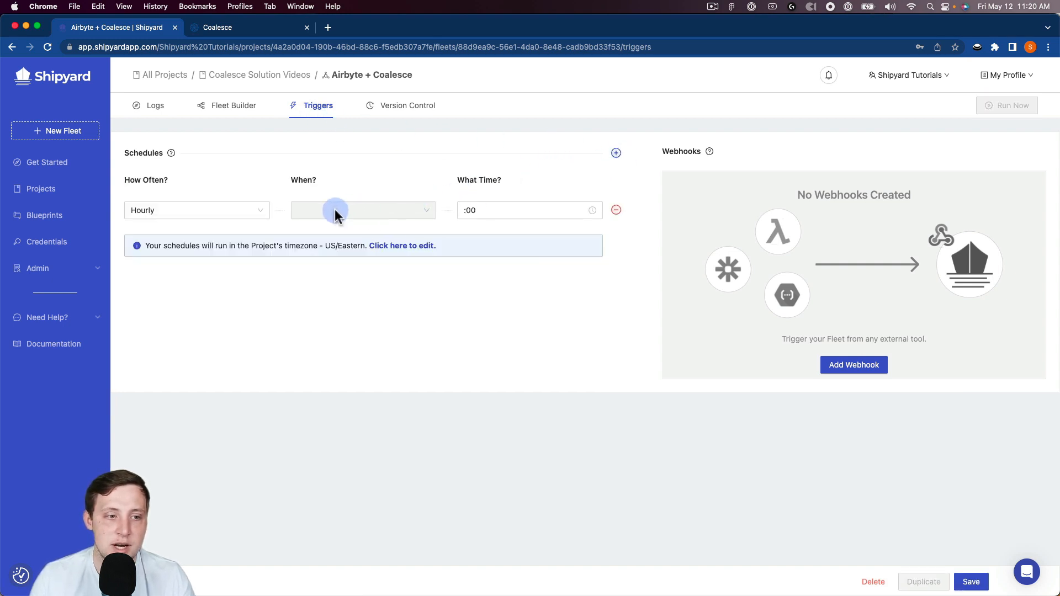
pyautogui.click(202, 213)
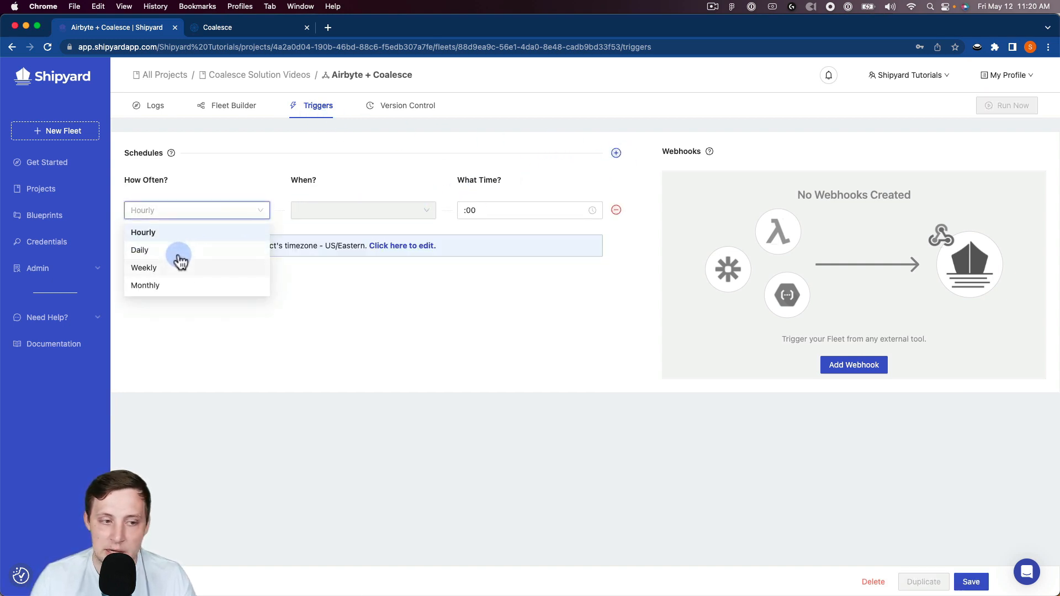
pyautogui.click(212, 234)
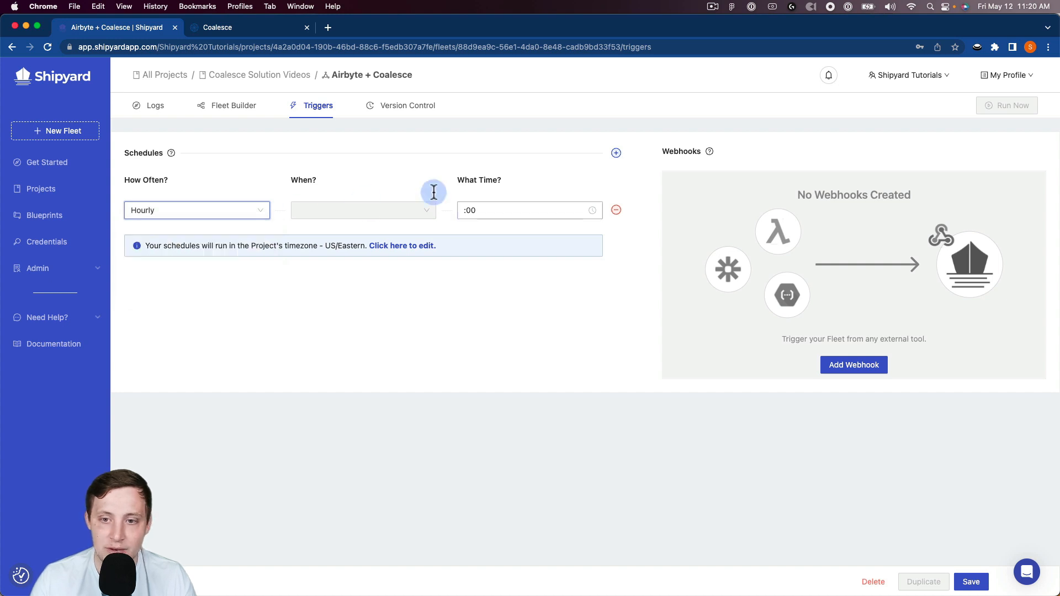
pyautogui.doubleClick(616, 152)
pyautogui.doubleClick(616, 210)
pyautogui.click(615, 211)
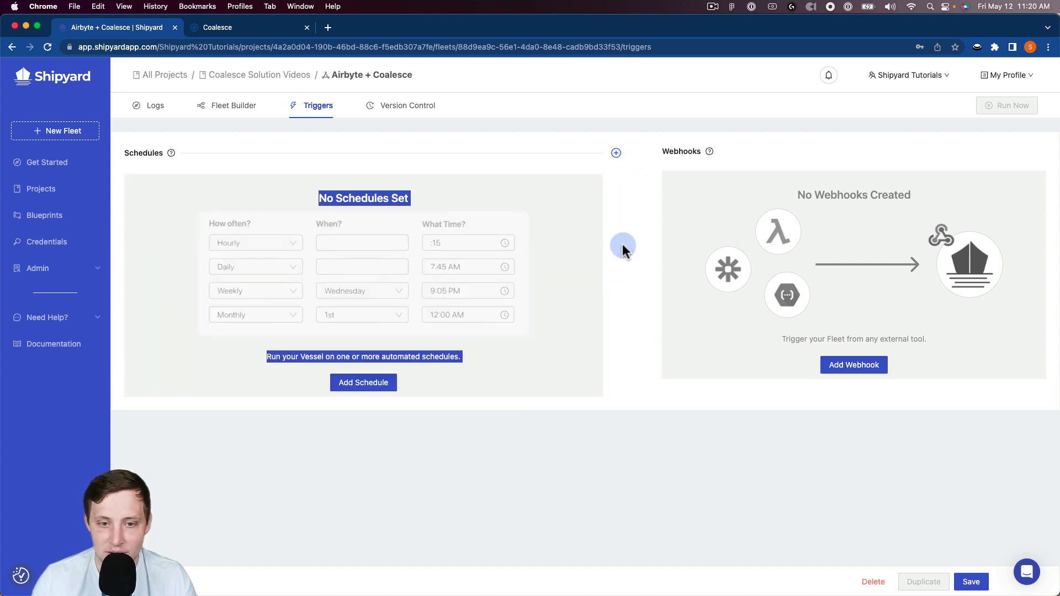
# Try out a webhook trigger for the fleet and delete it
pyautogui.click(831, 367)
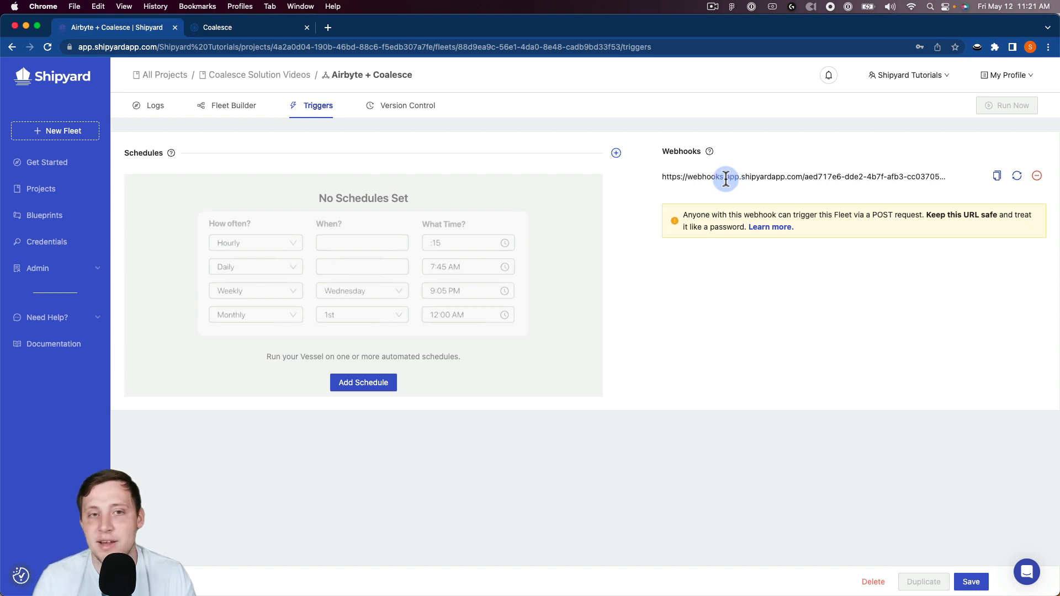
pyautogui.click(625, 183)
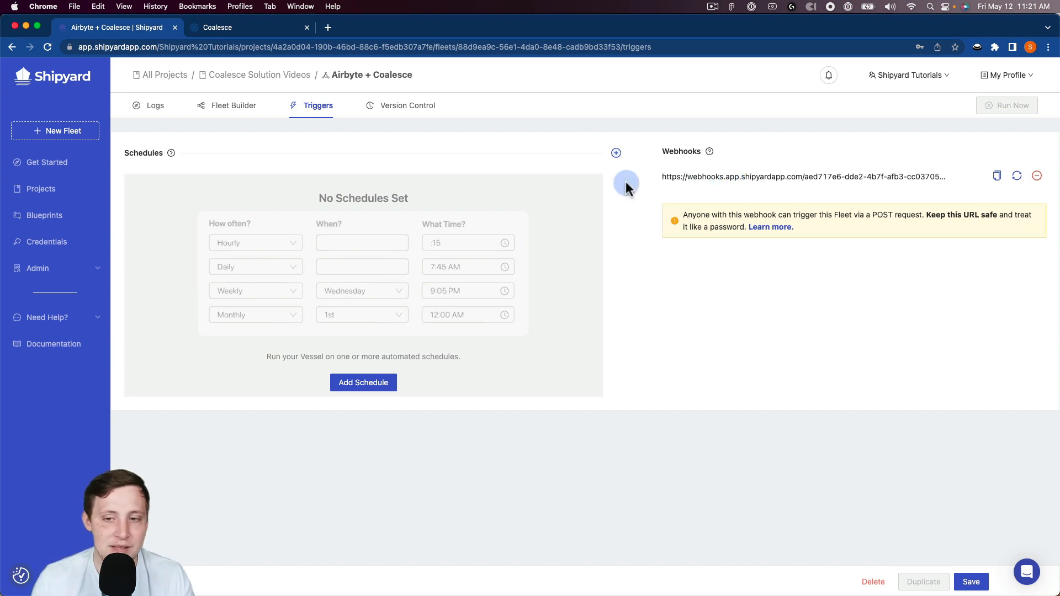
pyautogui.click(1036, 176)
pyautogui.click(1032, 147)
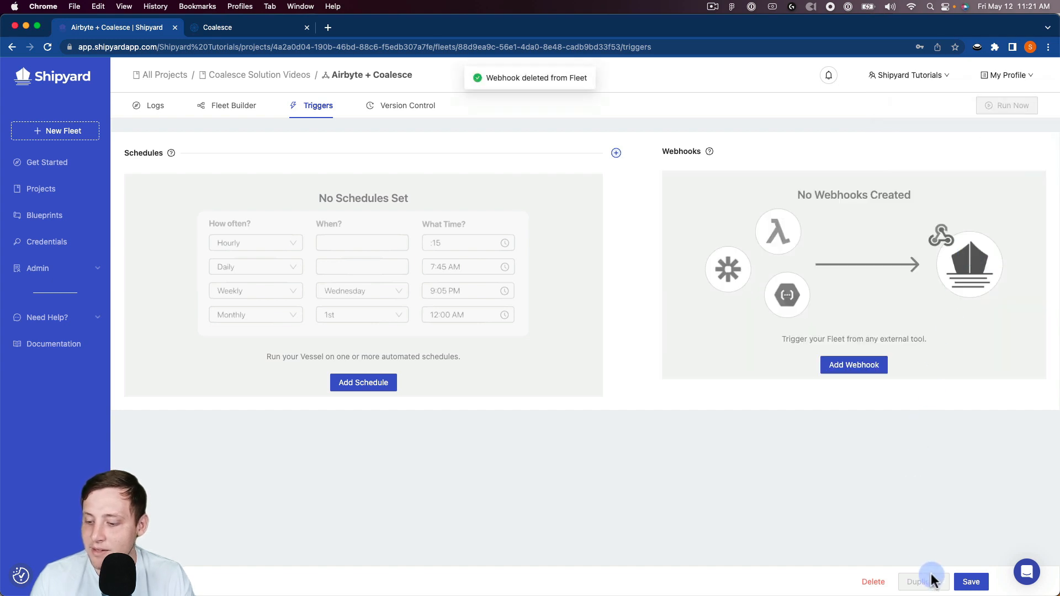
# Save the fleet's trigger settings and open its run history
pyautogui.click(969, 580)
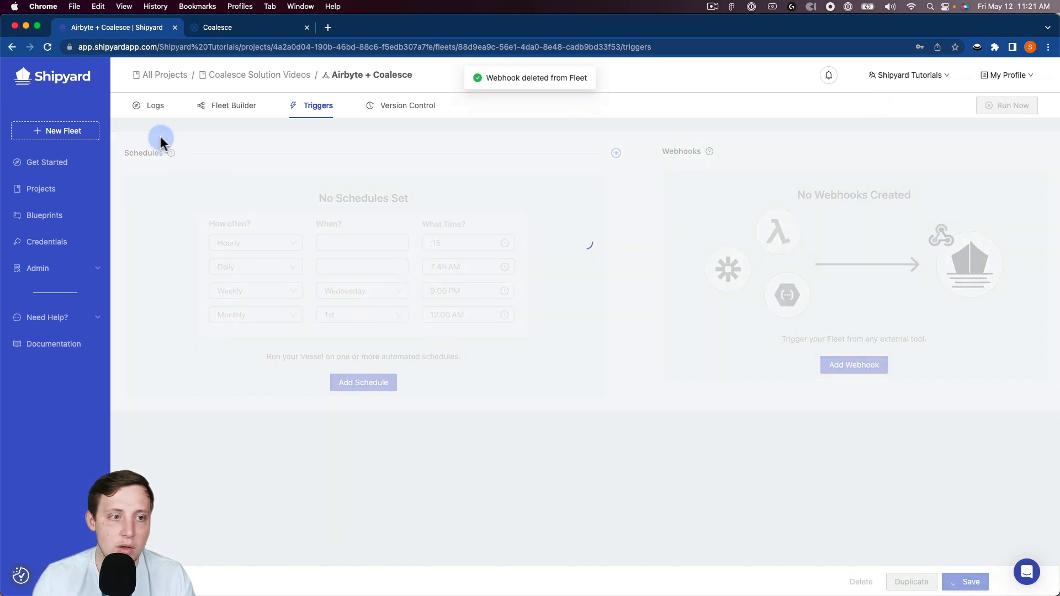
pyautogui.click(146, 108)
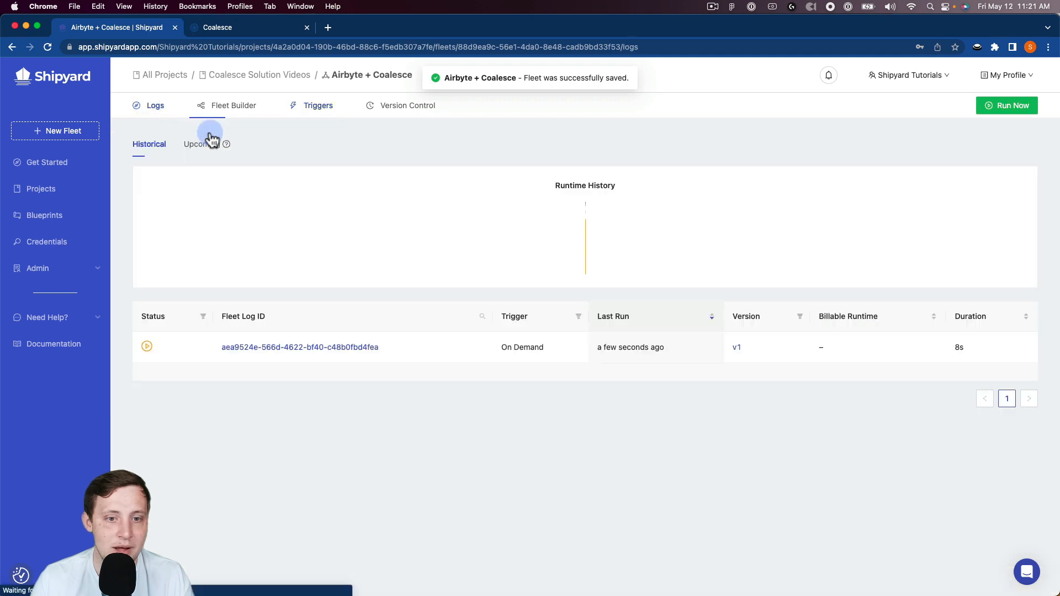
# Open the Airbyte Trigger Sync vessel's log from the on-demand fleet run and highlight the API token and connection ID values in its output
pyautogui.click(265, 347)
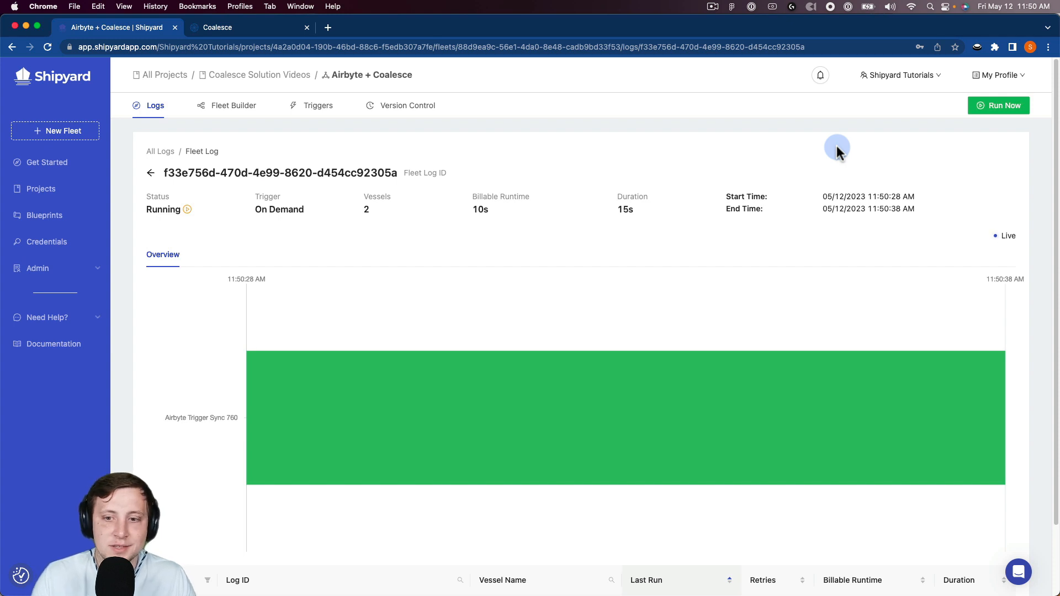
pyautogui.click(509, 367)
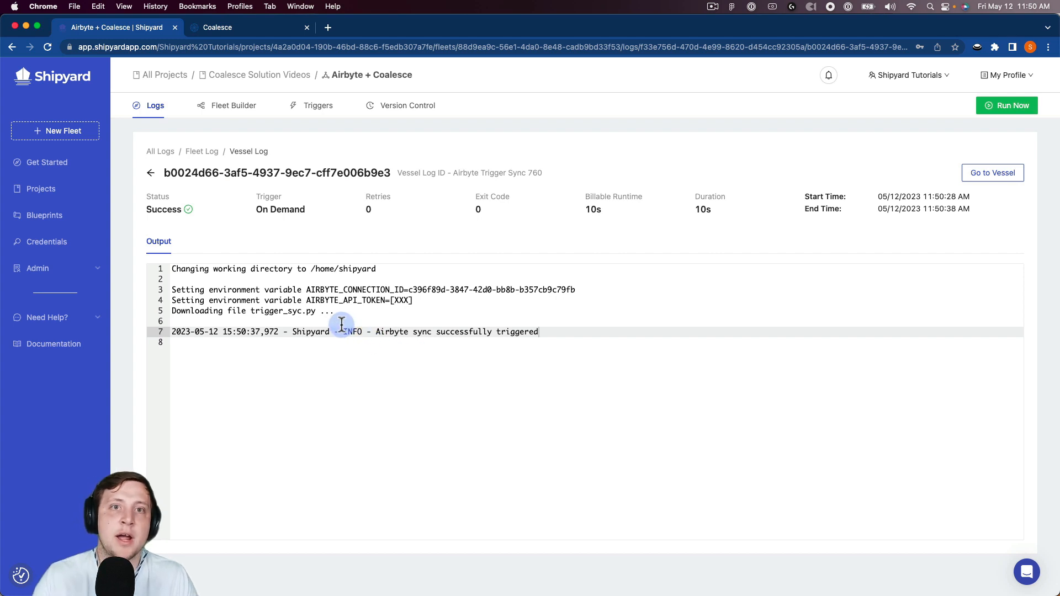
pyautogui.moveTo(422, 302); pyautogui.dragTo(381, 307)
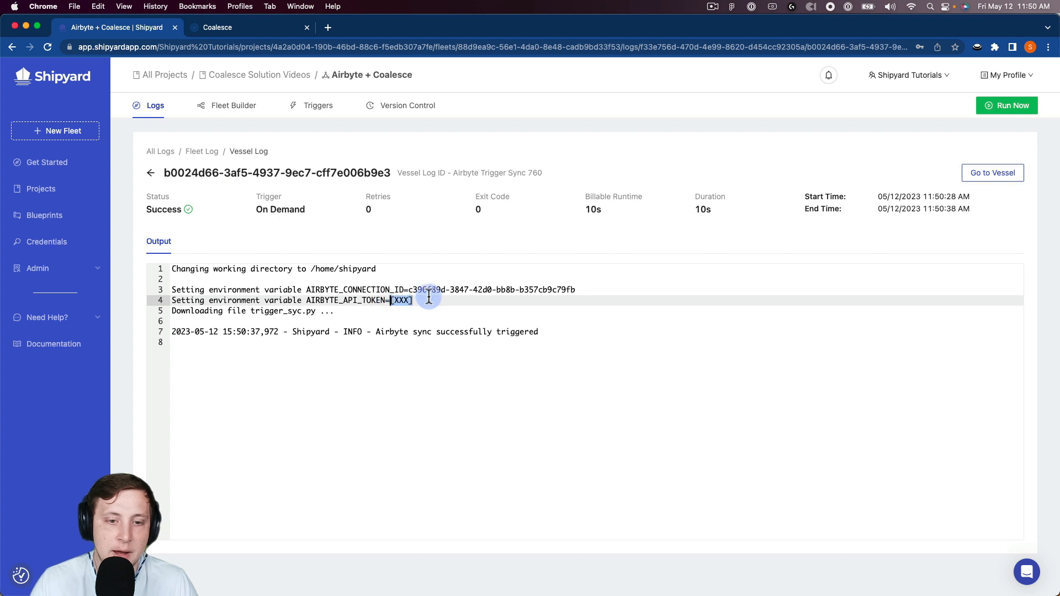
pyautogui.moveTo(523, 290); pyautogui.dragTo(413, 292)
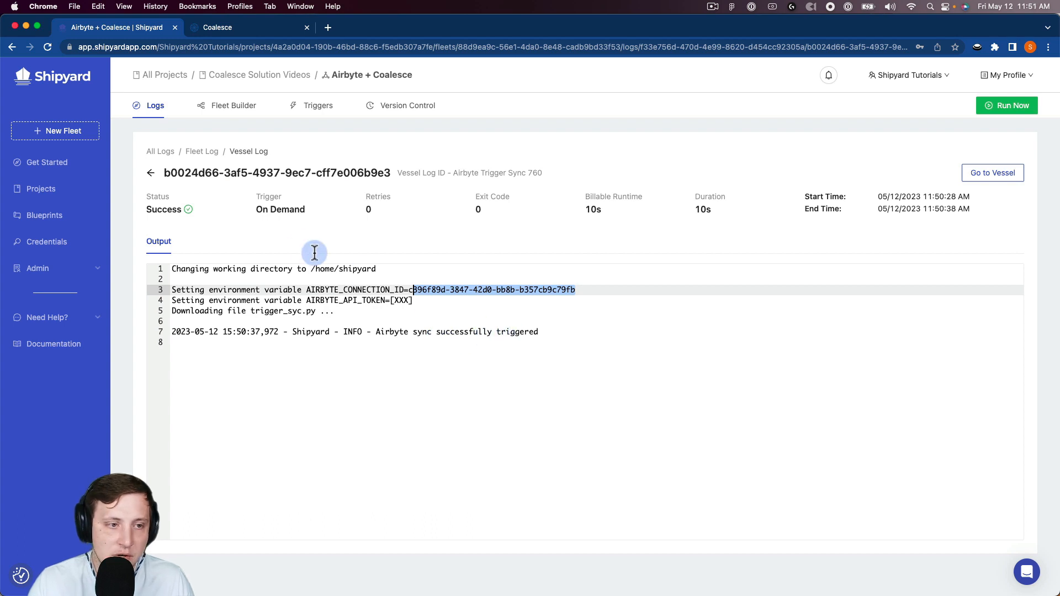
# Return to the fleet log to review the run timeline, and switch to Coalesce to check the refresh in the Activity Feed
pyautogui.click(150, 172)
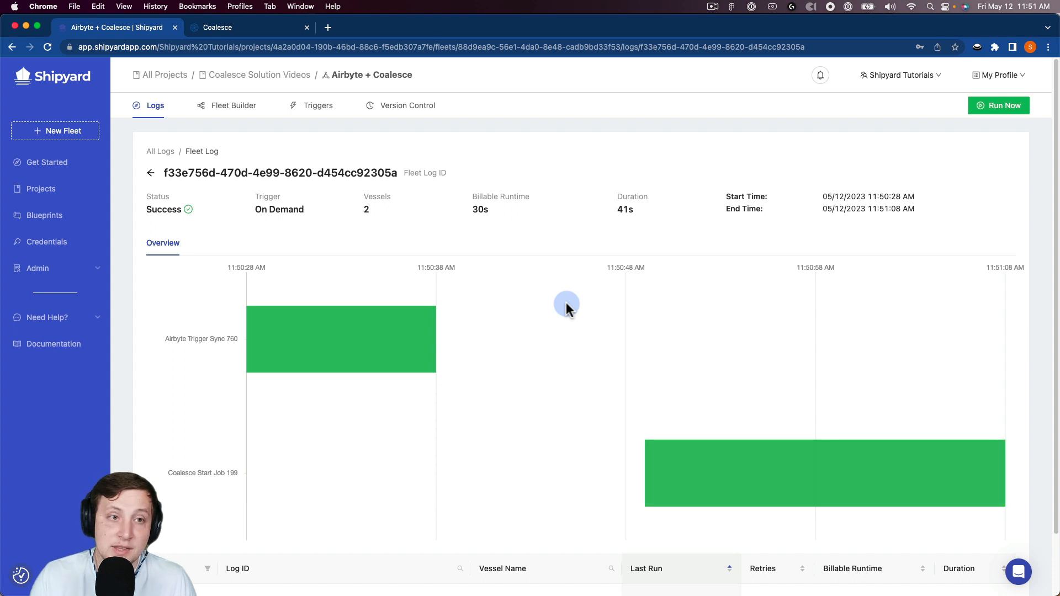
pyautogui.click(247, 30)
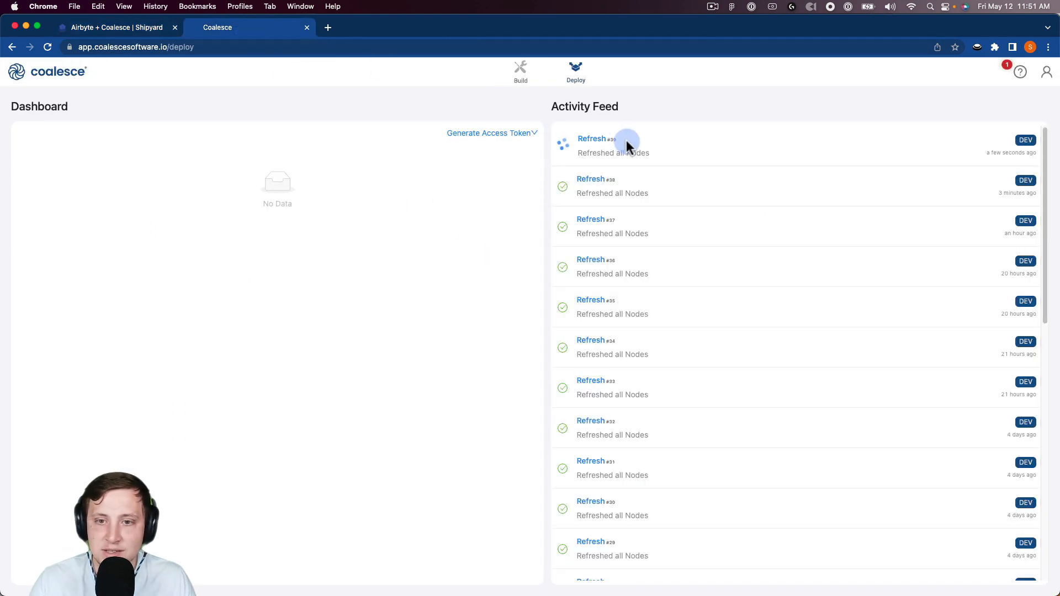